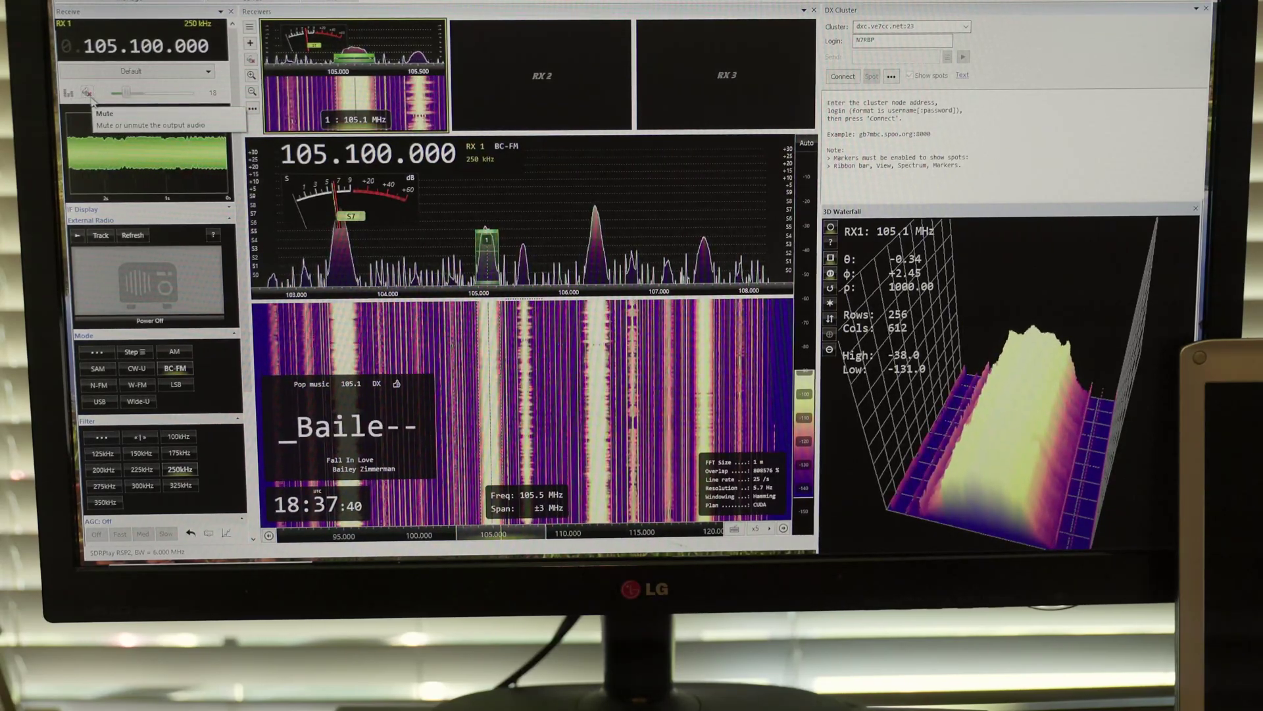
- Unmute the Receive panel speaker so the 105.1 MHz pop station plays
click(92, 95)
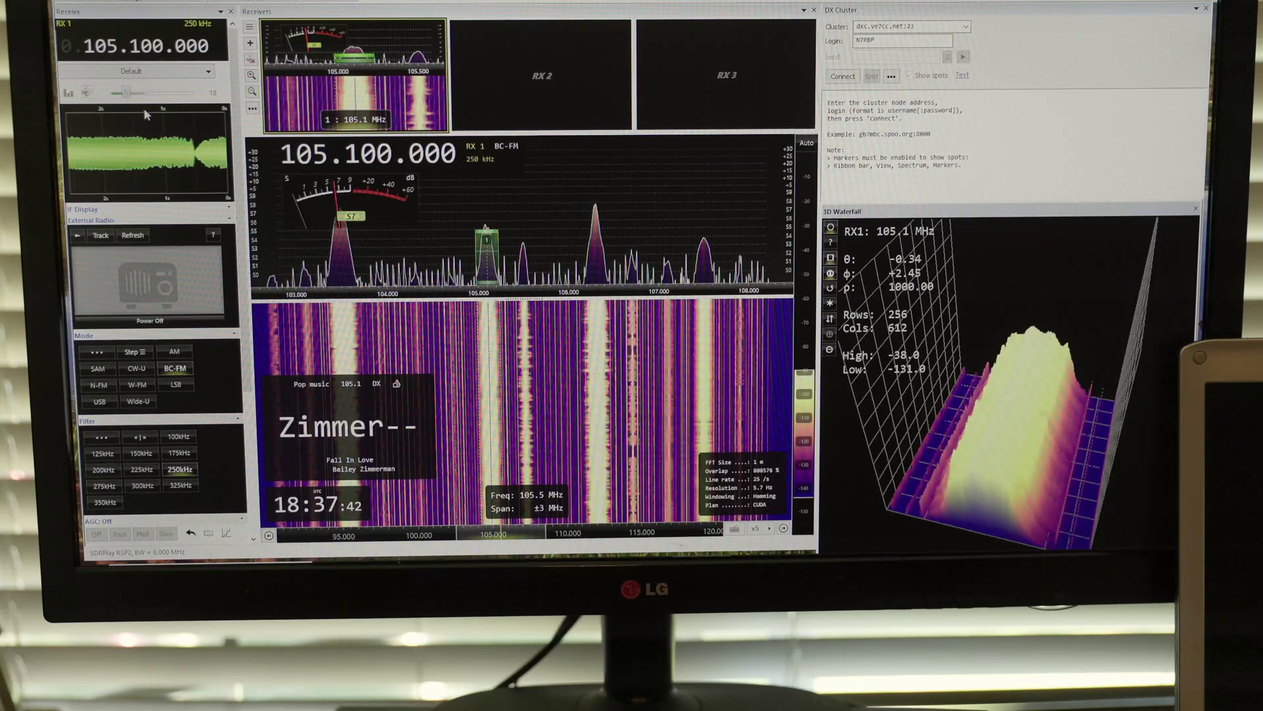
- Nudge the volume up and tune to 106.3 MHz, The Valley
drag(129, 92, 140, 94)
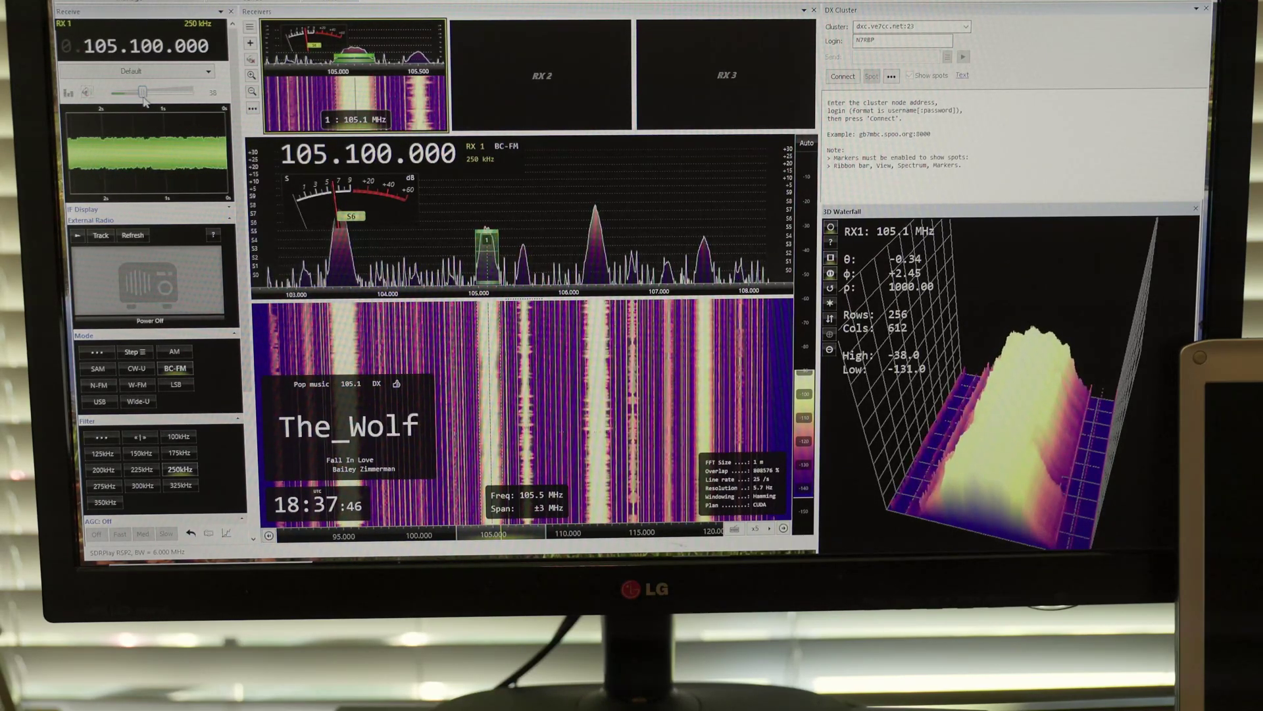
mouse_move(595, 415)
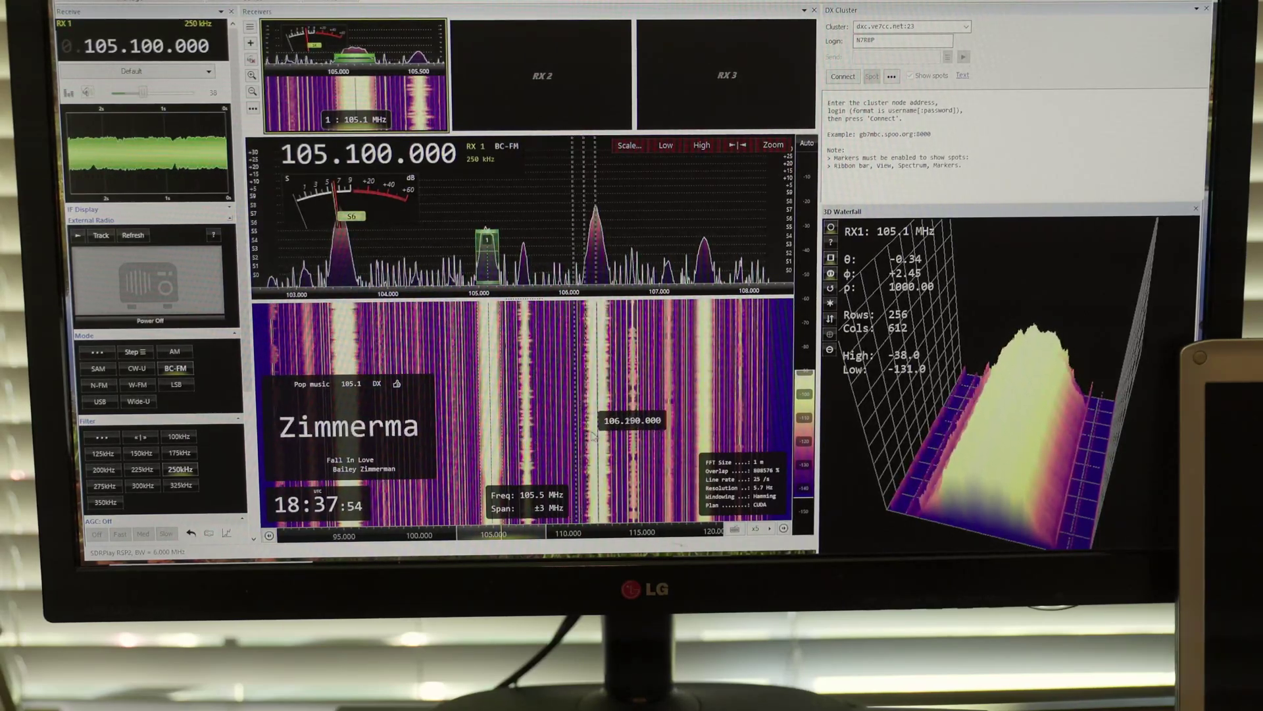
click(600, 438)
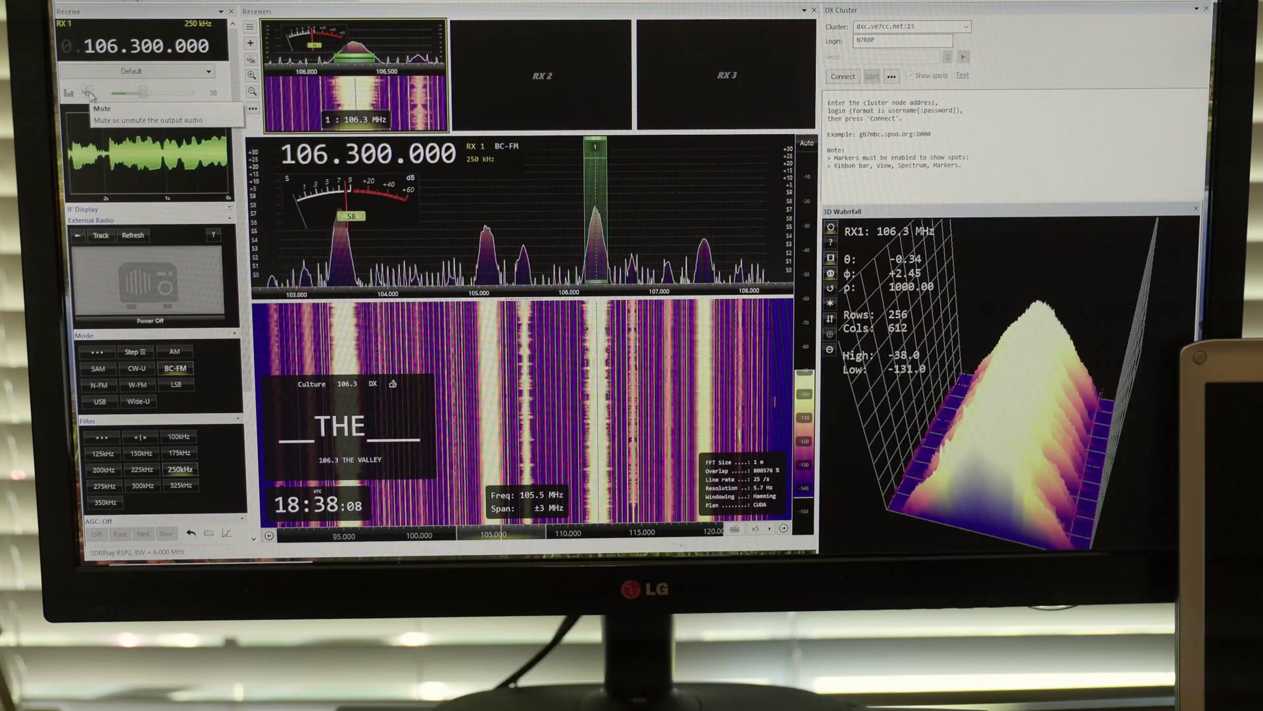
- Mute the 106.3 MHz audio and bring up Snagit's capture settings
click(92, 94)
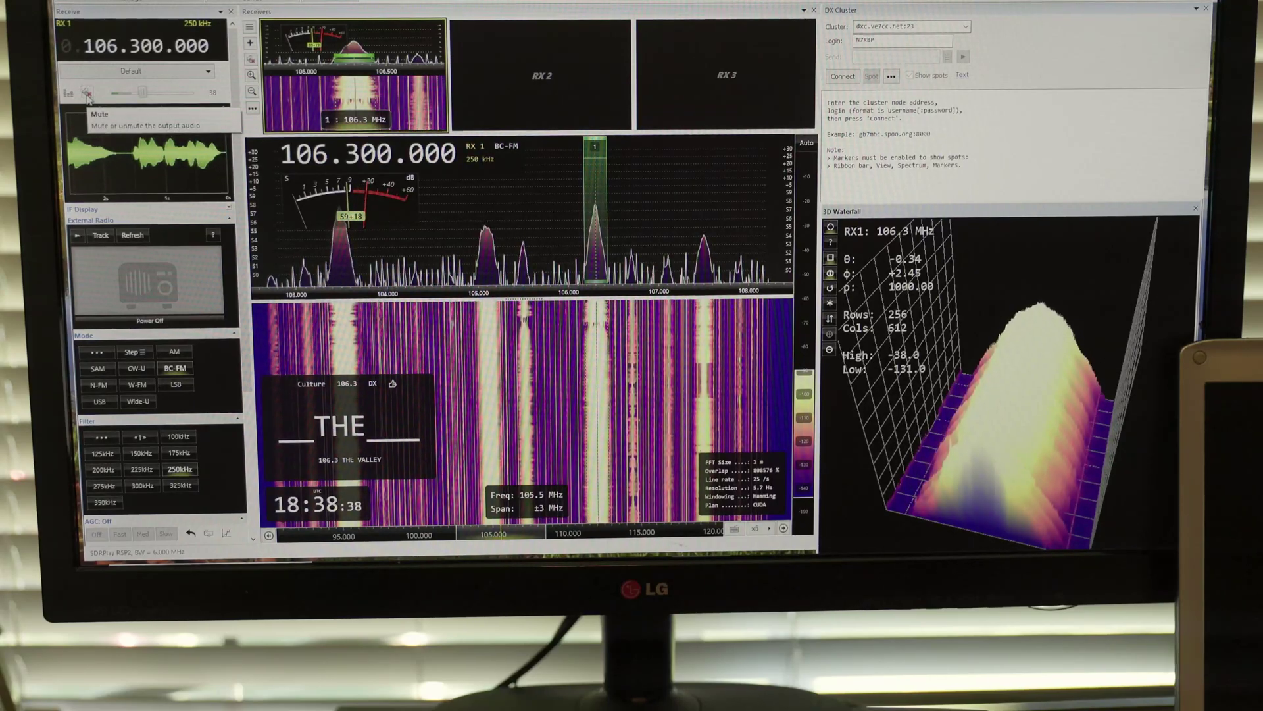
mouse_move(510, 546)
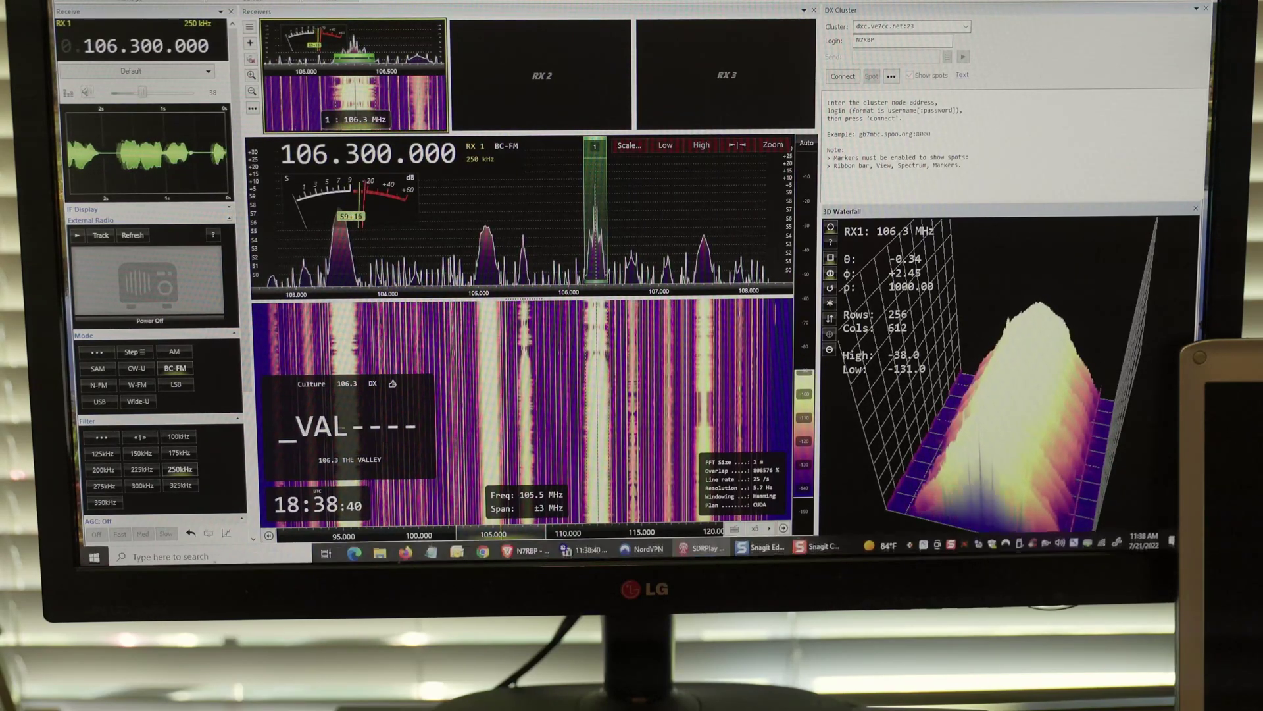
mouse_move(821, 544)
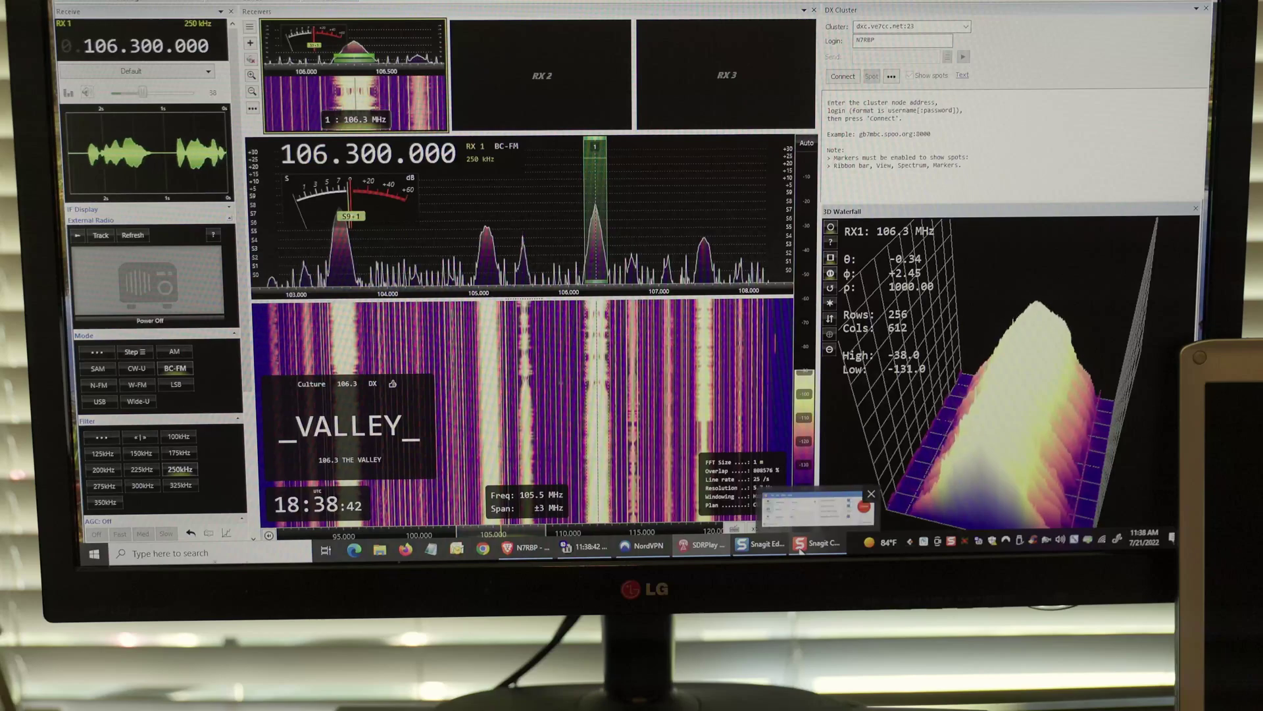
click(802, 546)
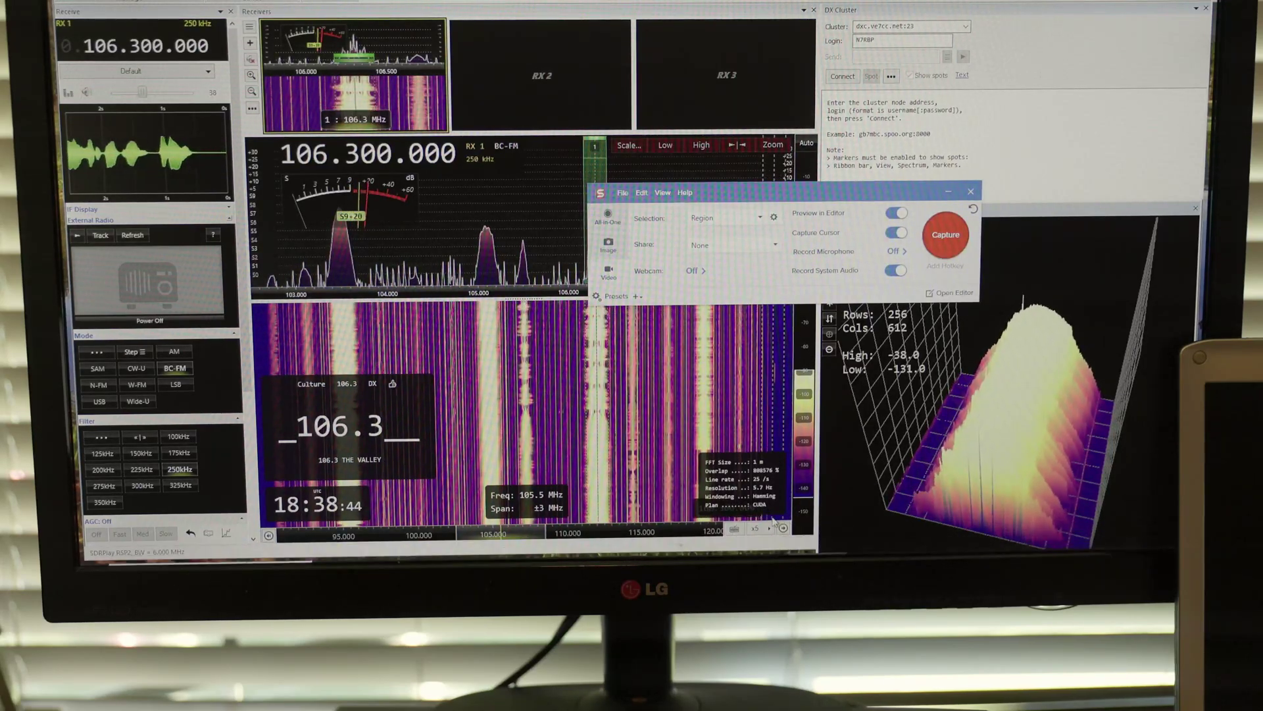
- Capture a Snagit region over the spectrum display, then retune to 105.1 MHz
click(945, 237)
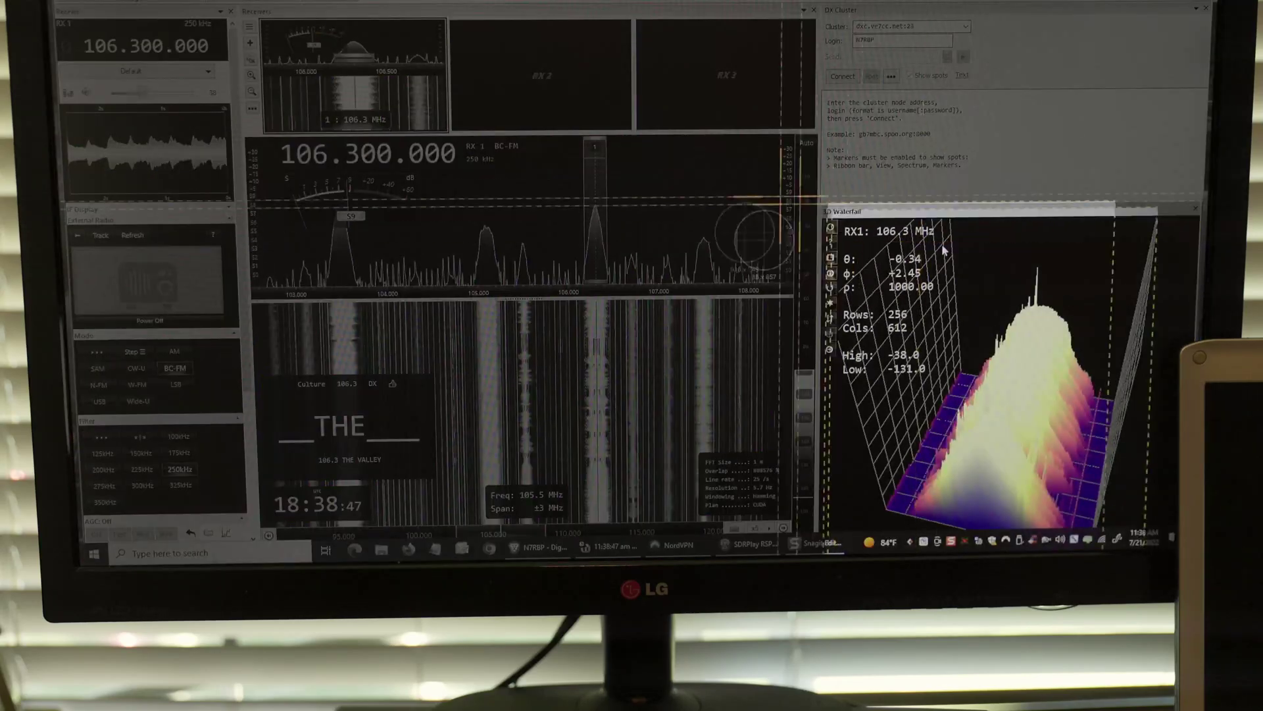
mouse_move(321, 139)
mouse_down()
mouse_move(801, 355)
mouse_move(876, 366)
mouse_up()
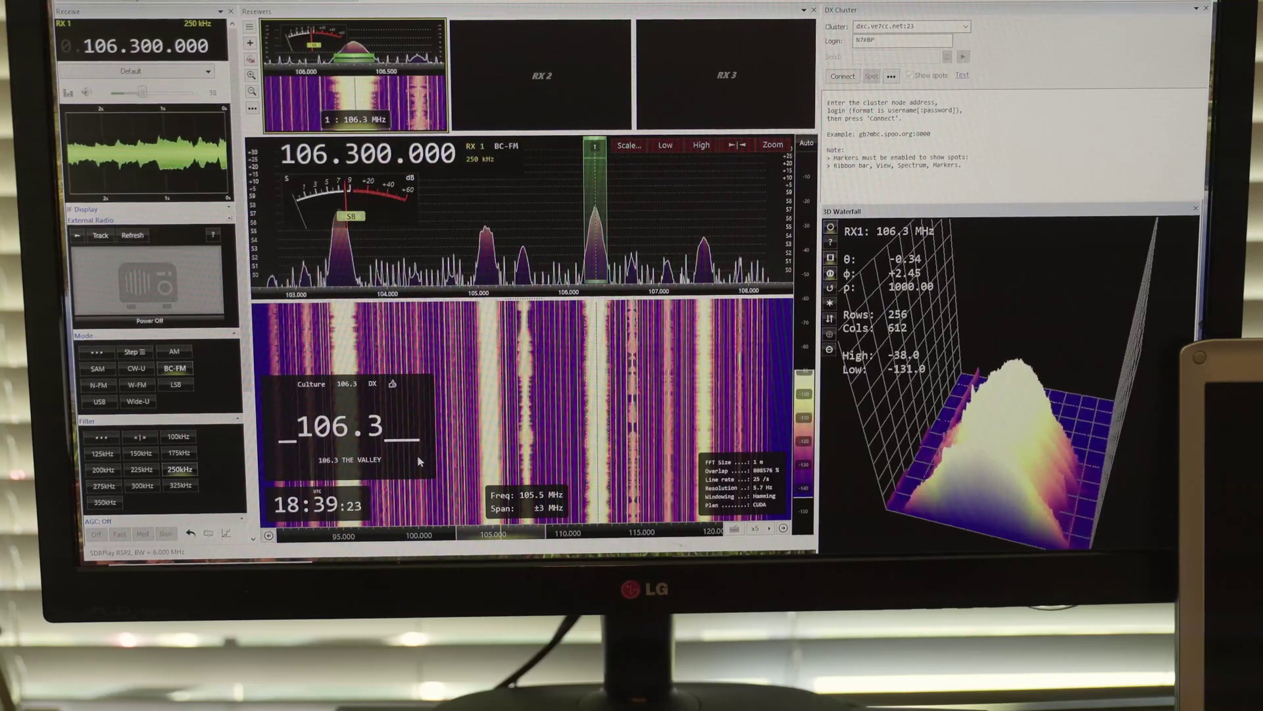
click(491, 425)
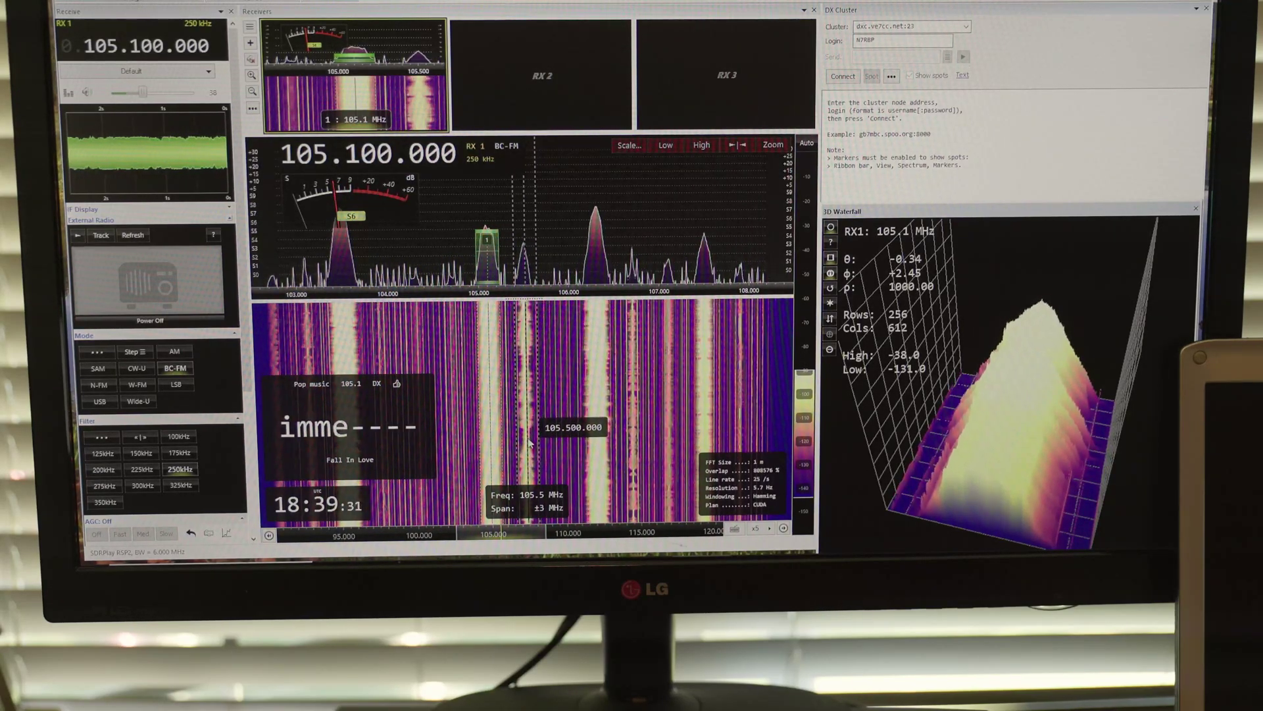
- Tune through 105.55 and 107.5 MHz, then mute on 106.7 MHz
click(531, 443)
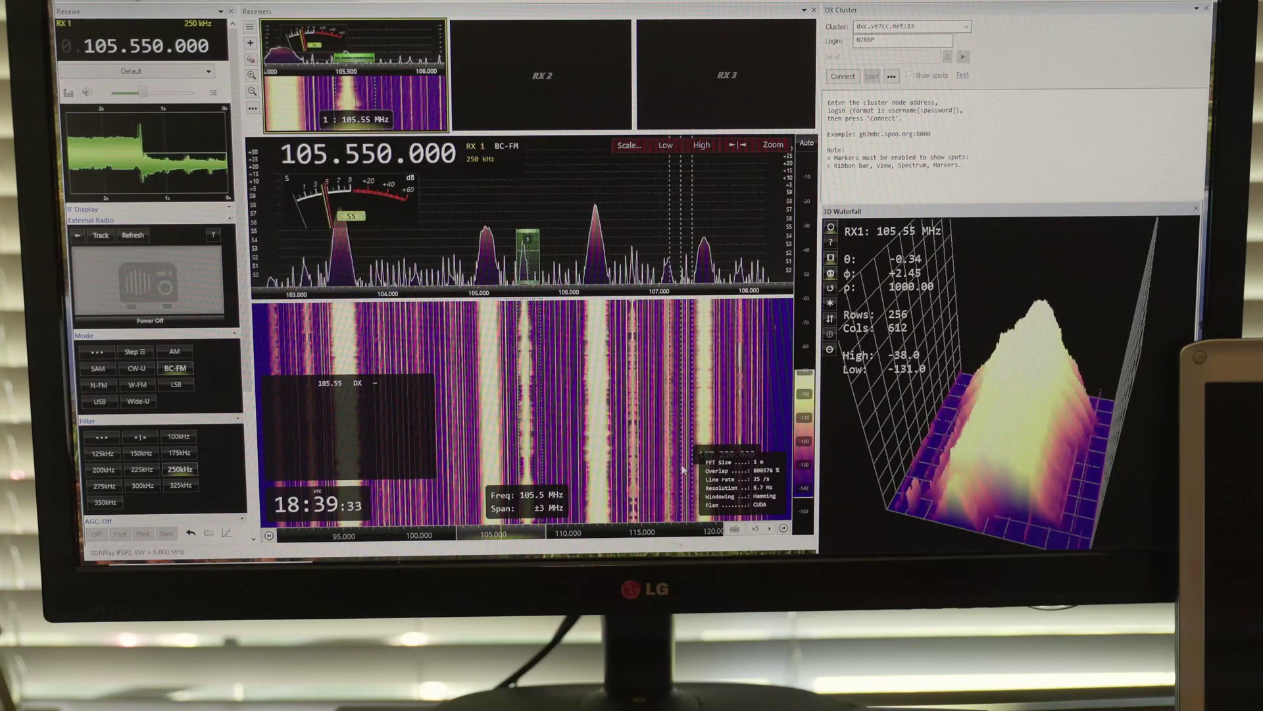
click(706, 418)
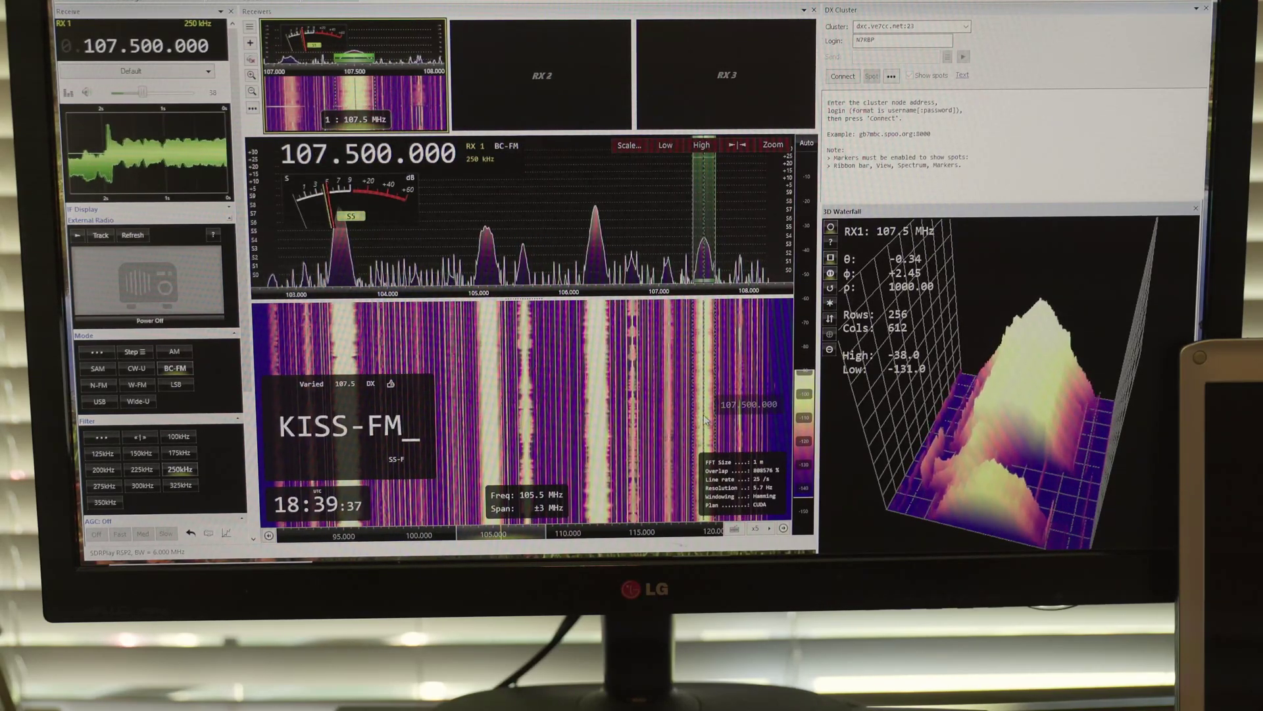
click(633, 419)
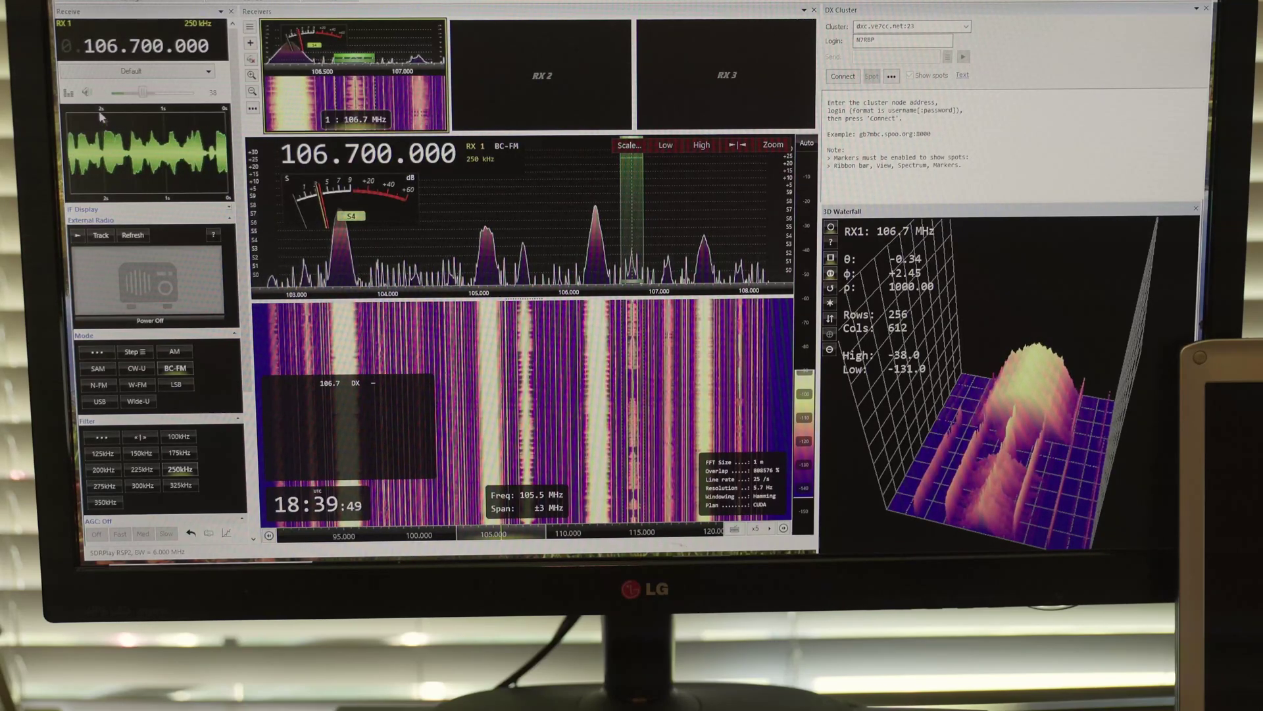
click(87, 92)
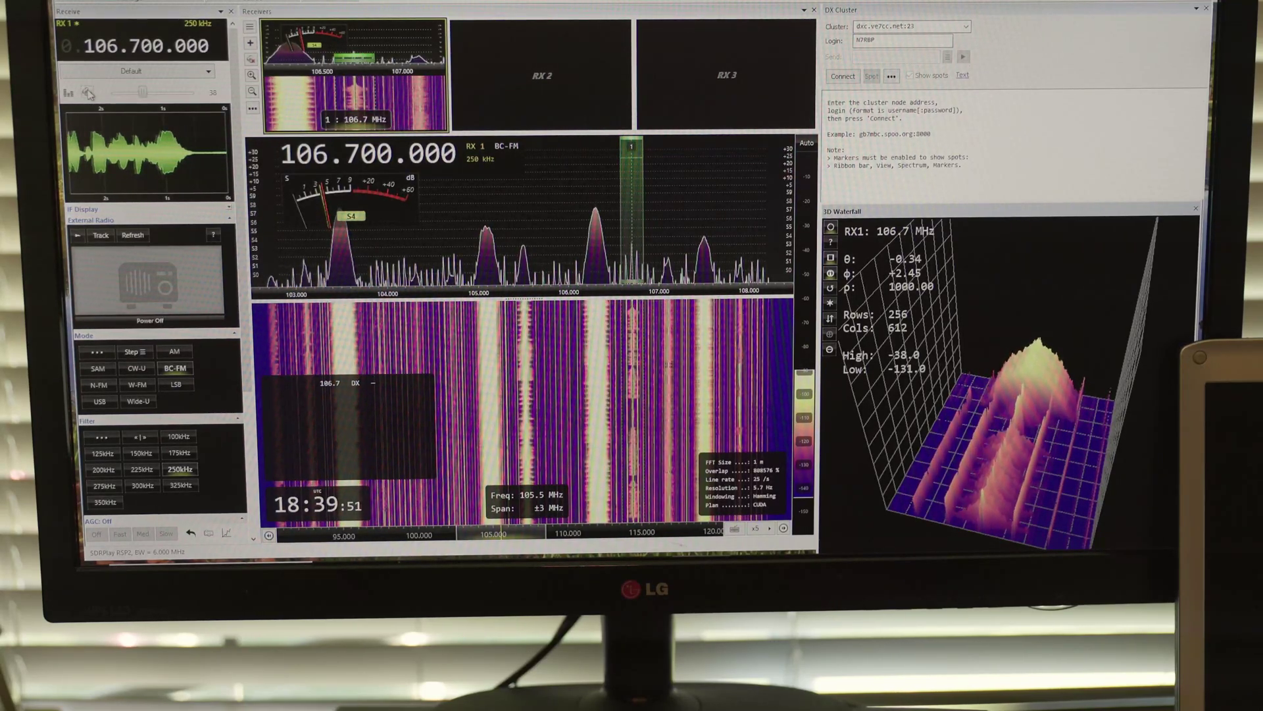